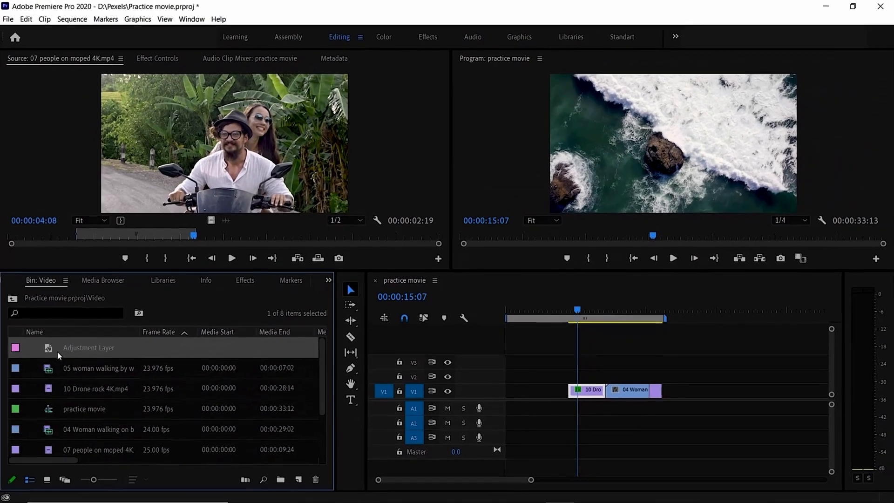
Place the Adjustment Layer from the Video bin on track V3 so that it spans all the clips, and scrub through them.
drag(50, 351, 573, 375)
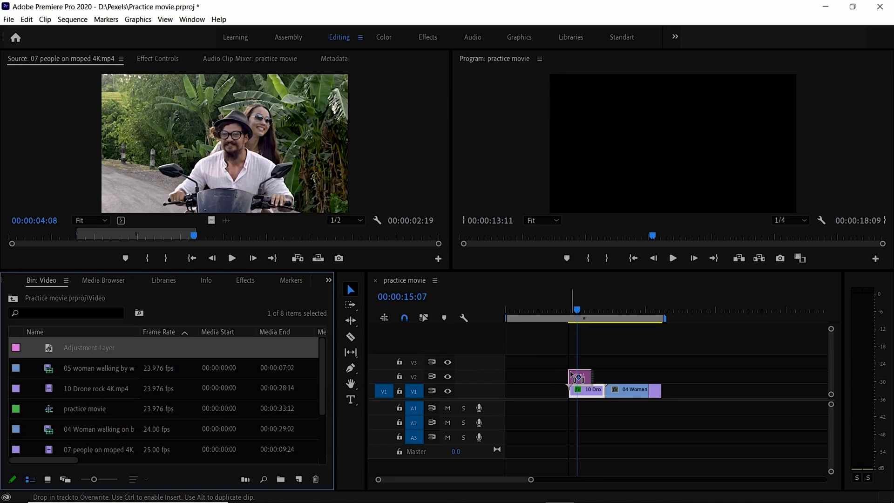
drag(572, 374, 667, 361)
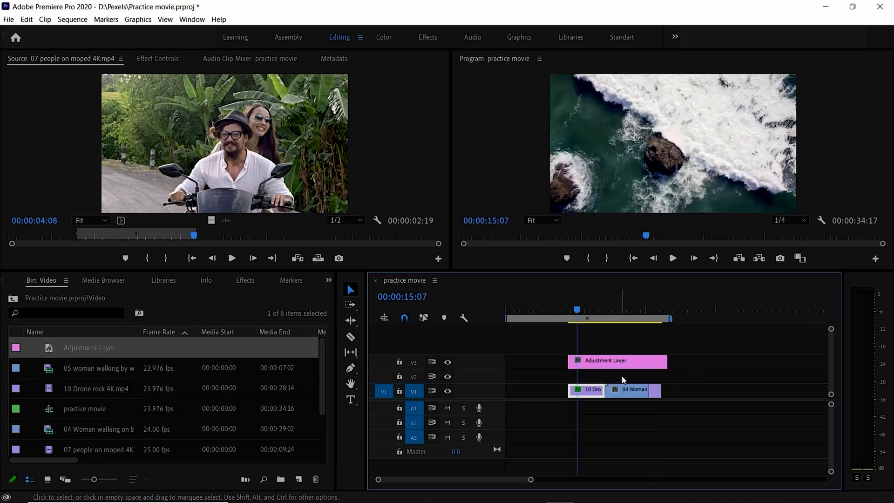
click(590, 361)
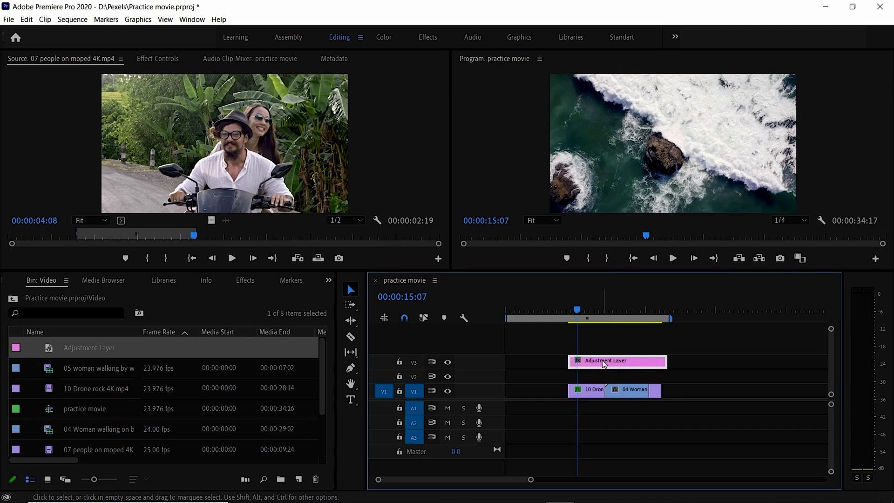
click(582, 310)
drag(585, 313, 655, 311)
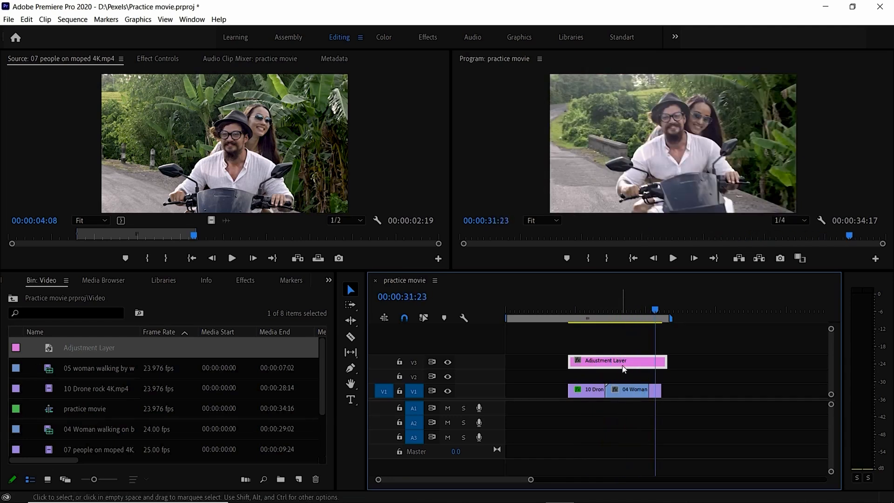
mouse_move(616, 366)
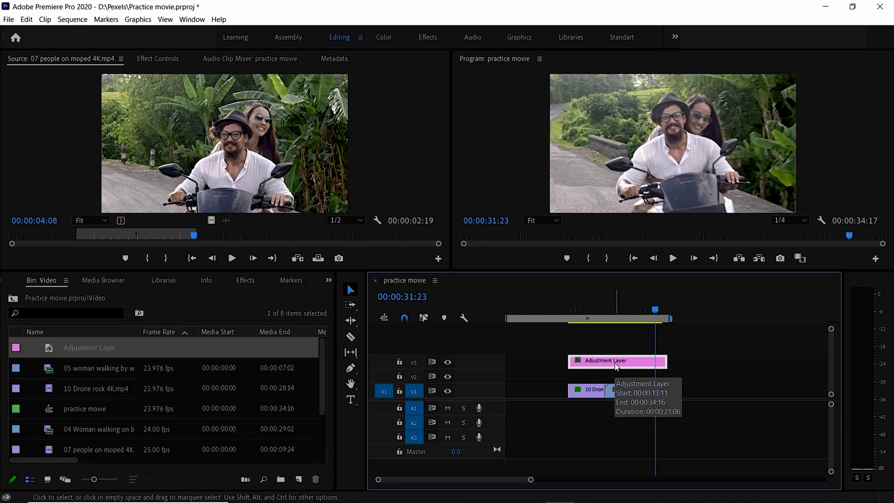
Delete the adjustment layer from the sequence and from the Video bin.
key(Delete)
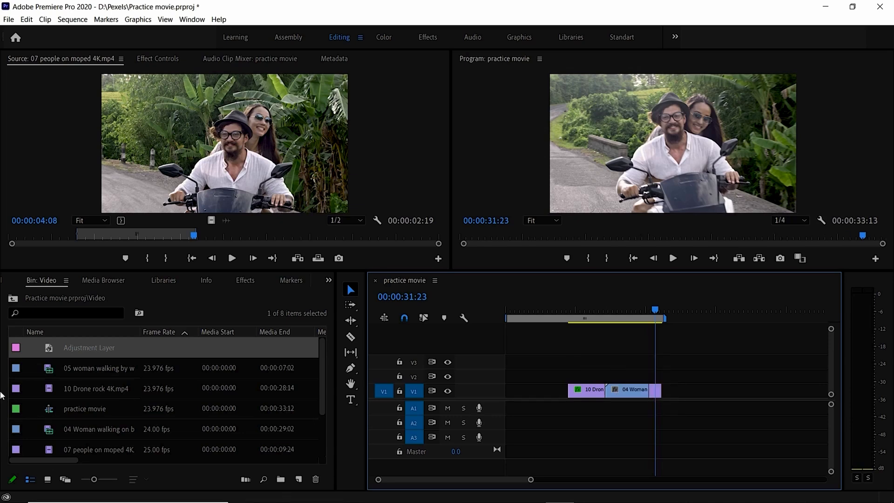
click(70, 352)
click(50, 350)
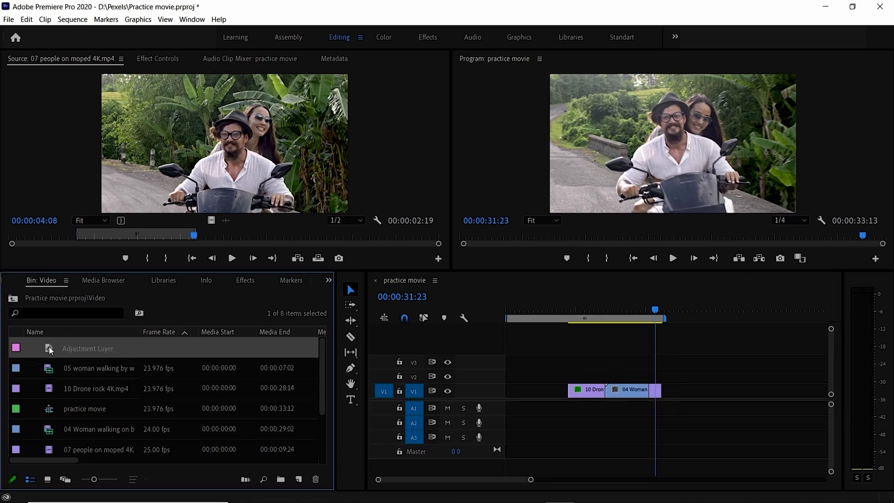
key(Delete)
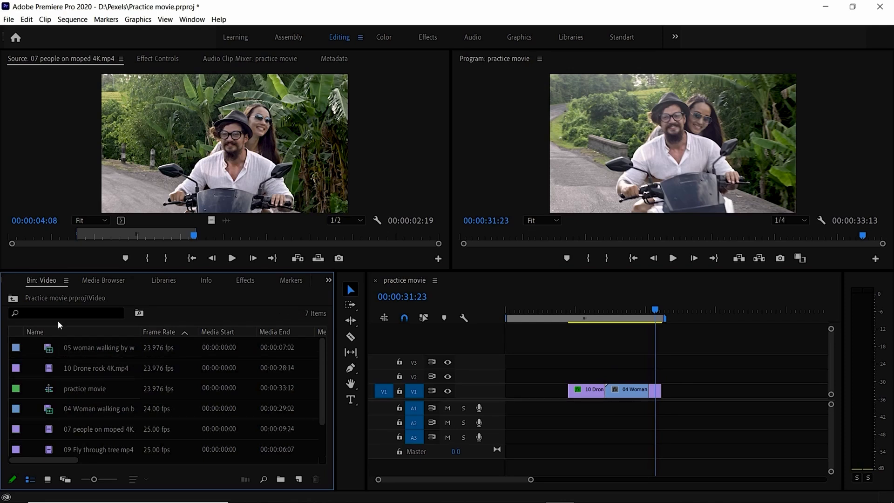
Preview frames of the drone rock, beach walking and moped clips in the sequence to compare their looks.
click(585, 320)
click(585, 321)
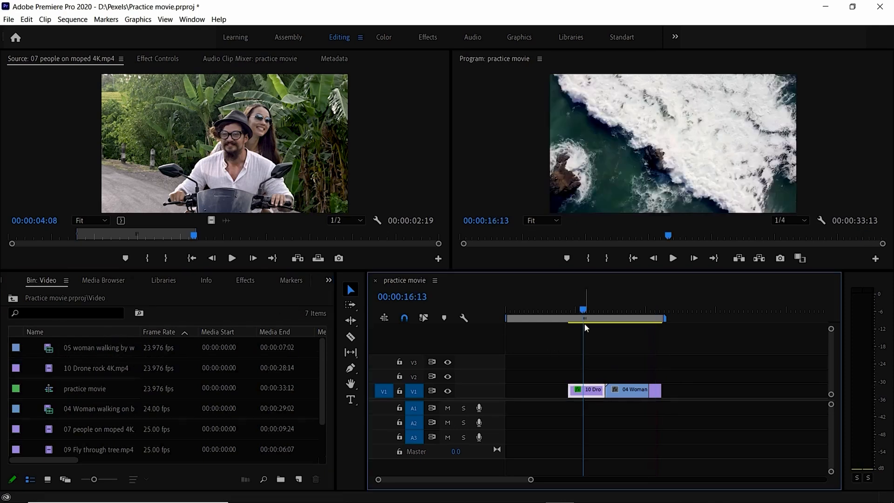
click(624, 318)
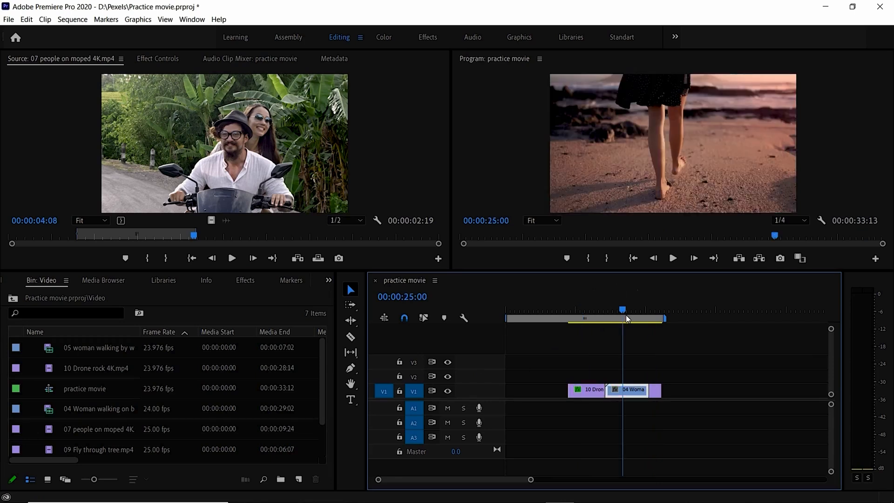
click(653, 318)
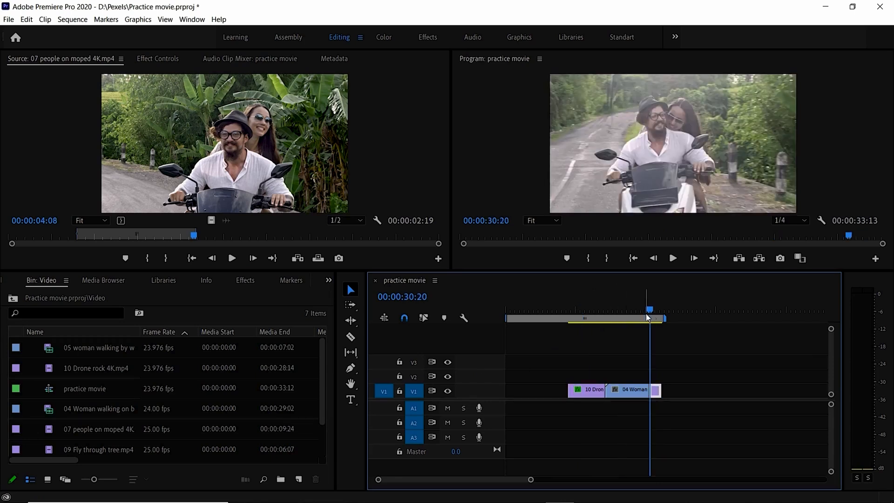
click(623, 319)
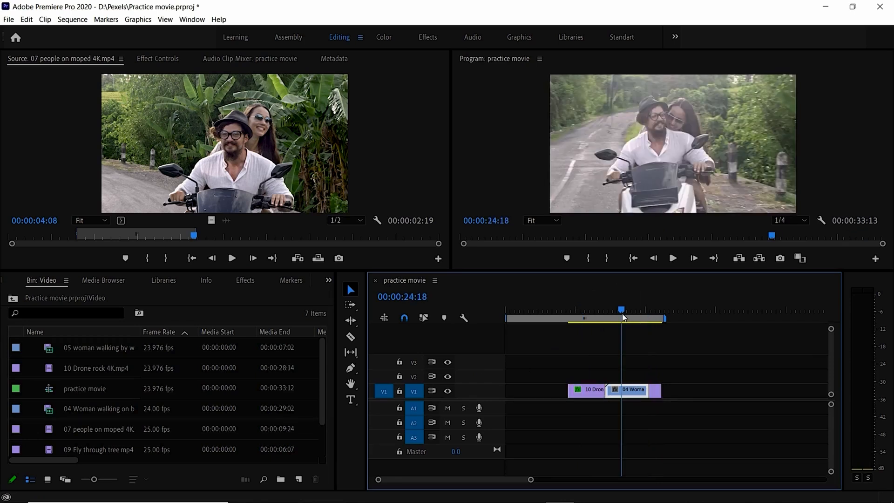
click(588, 319)
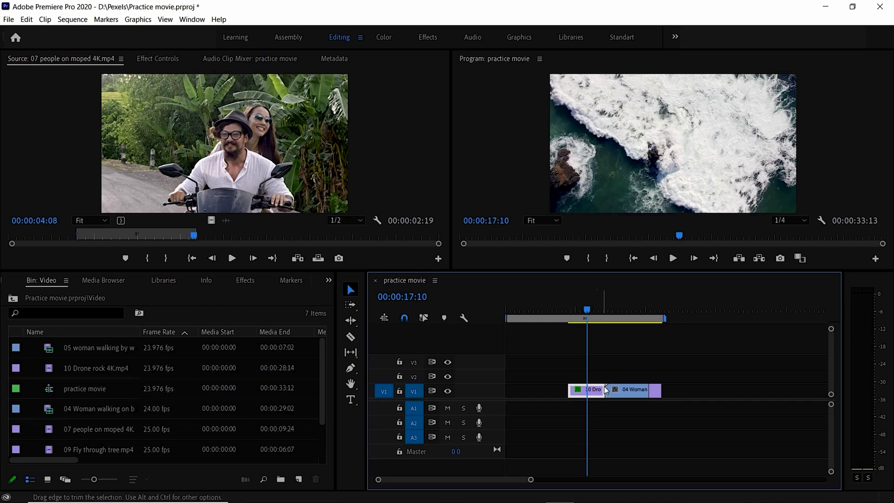
Park the playhead at 00:00:14:19 on the drone rock clip and switch to the Color workspace.
click(575, 312)
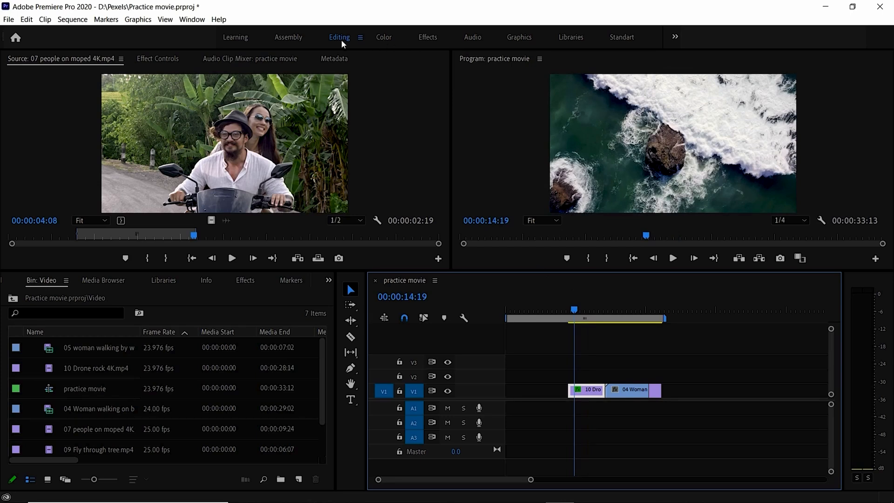
click(192, 19)
mouse_move(198, 32)
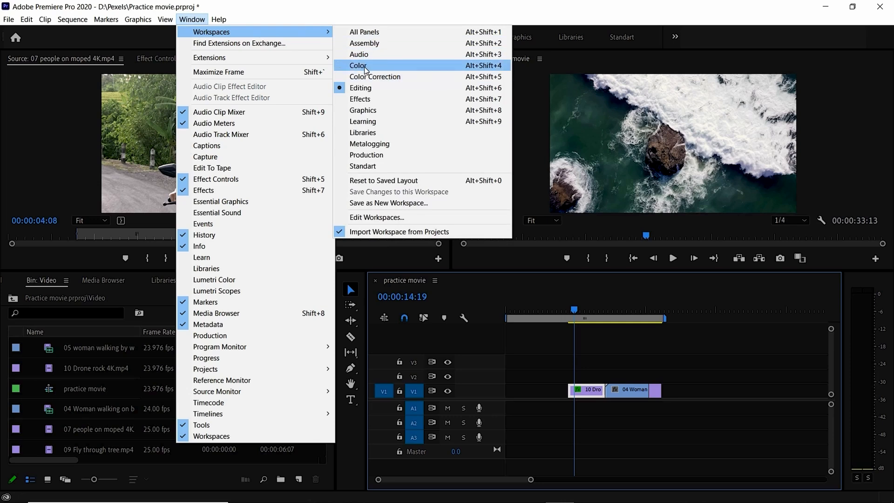
mouse_move(219, 19)
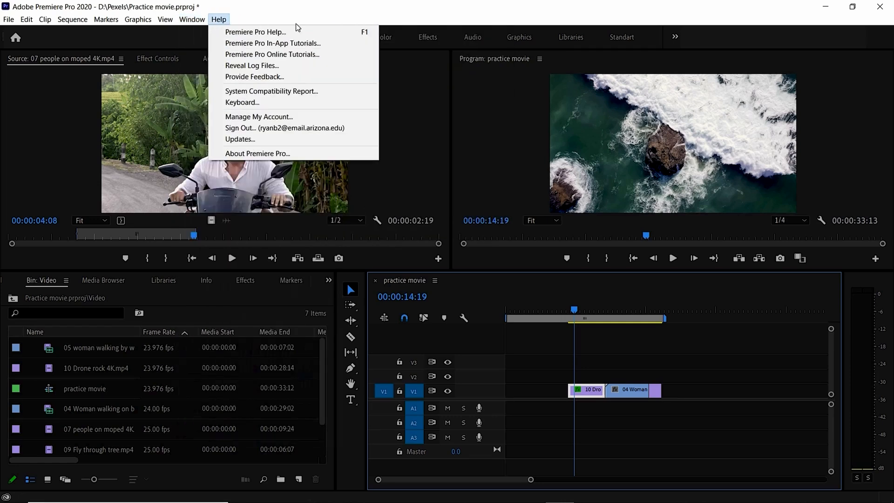
click(389, 38)
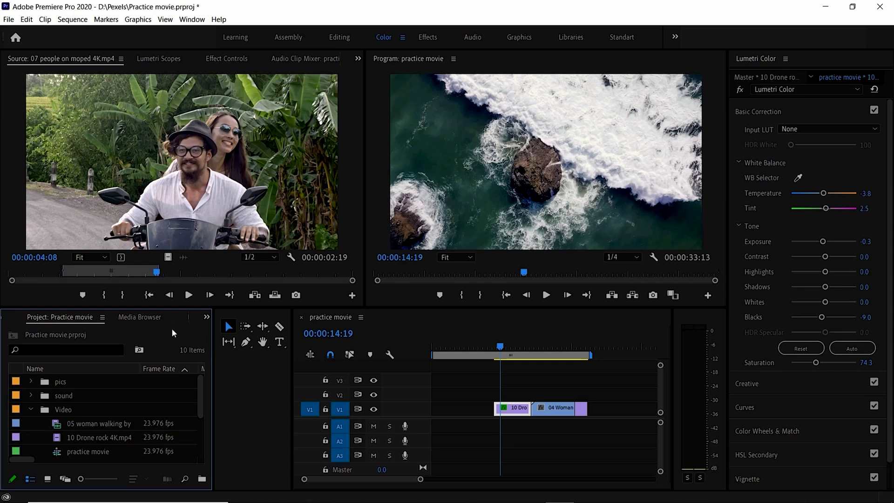
Select the drone rock clip on track V1 as the target for the Lumetri Color adjustments.
click(208, 214)
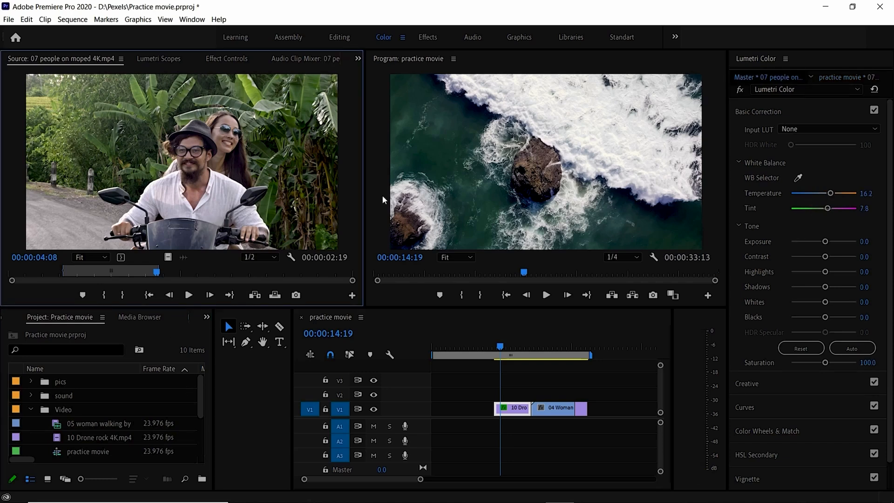
click(574, 183)
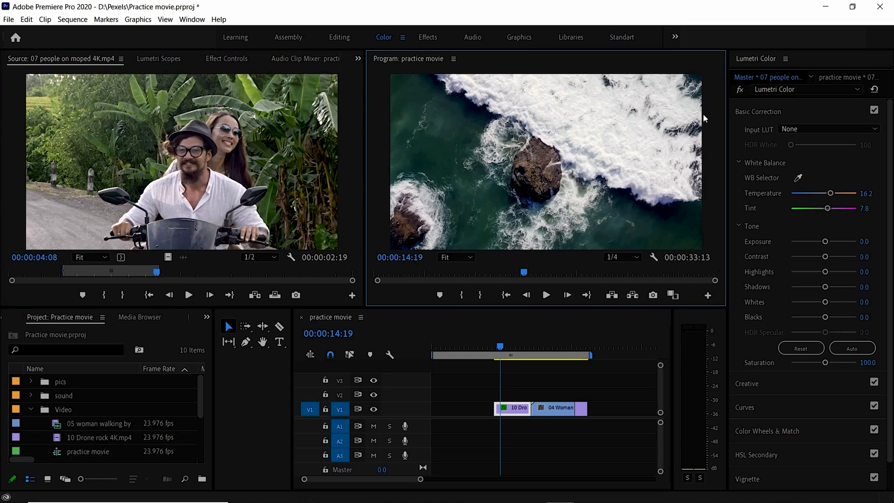
click(515, 412)
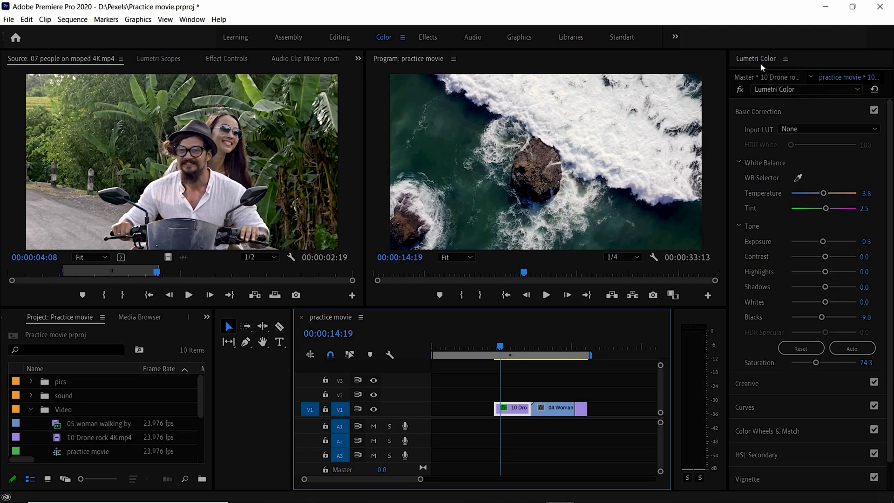
Look through the Basic Correction, Creative and Curves sections of Lumetri Color, returning to Basic Correction.
click(761, 113)
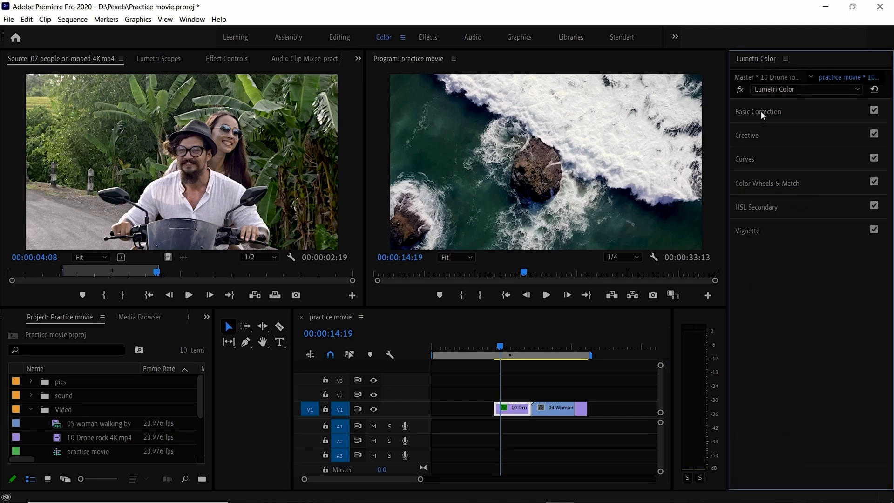
click(758, 135)
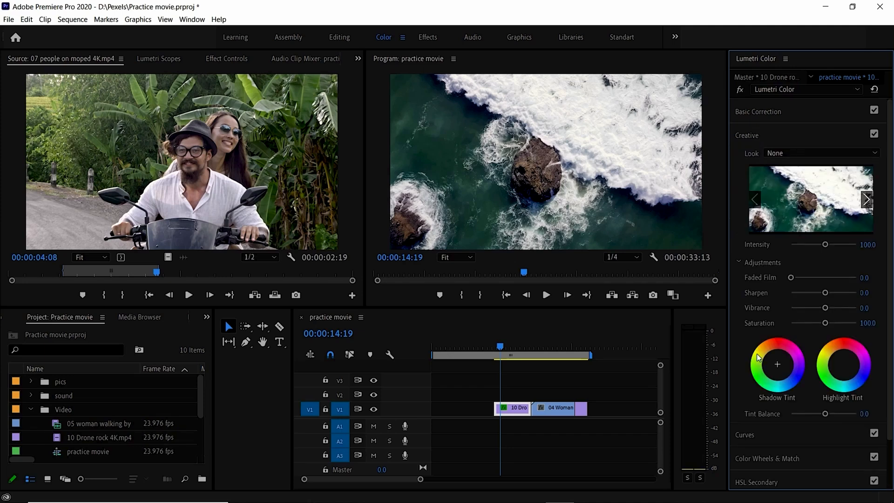
click(746, 435)
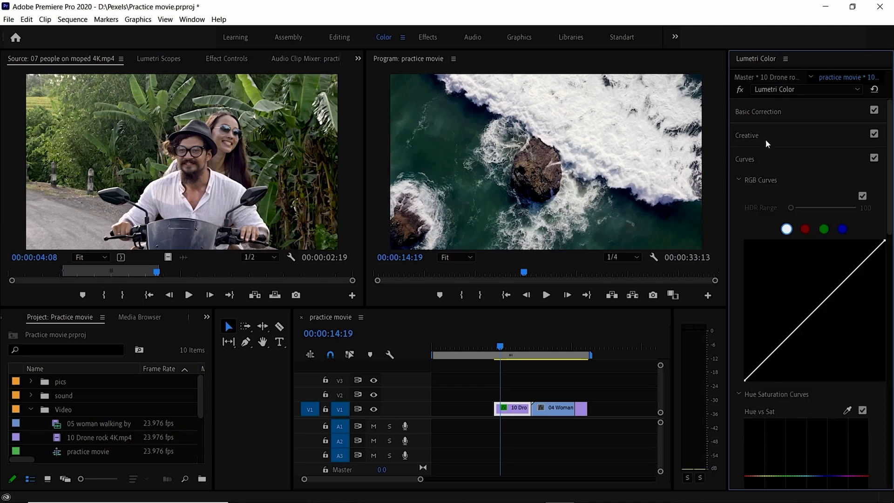
click(750, 112)
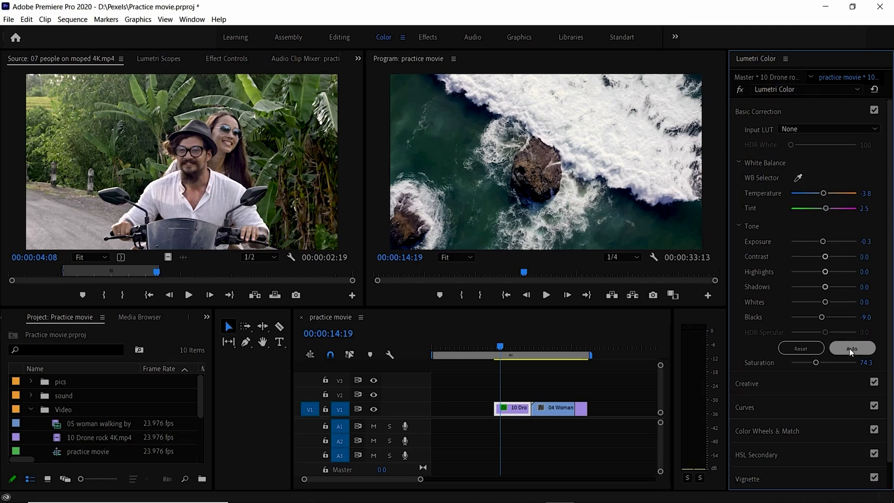
click(559, 151)
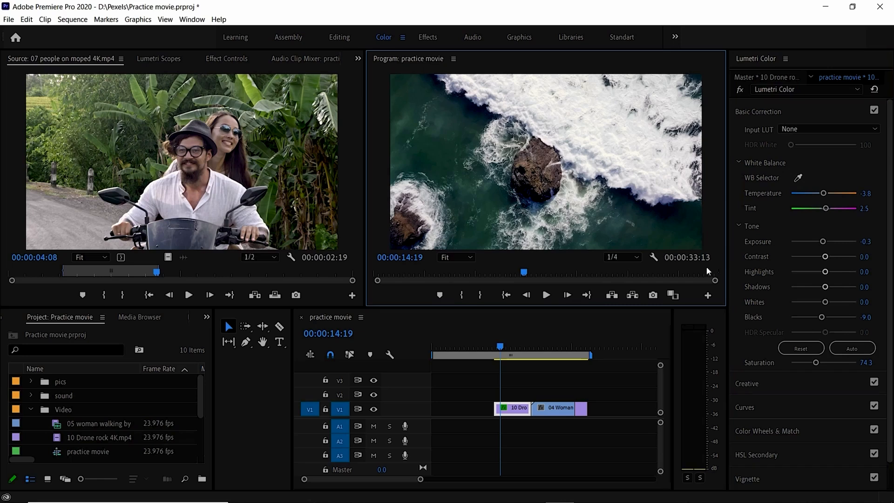
Try the automatic tone correction on the drone rock clip, resetting the tone once and reapplying the correction.
click(844, 347)
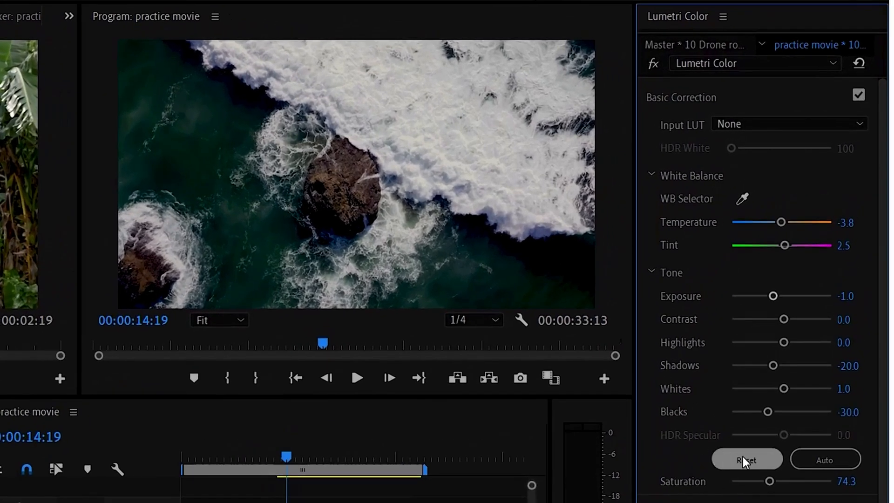
click(744, 460)
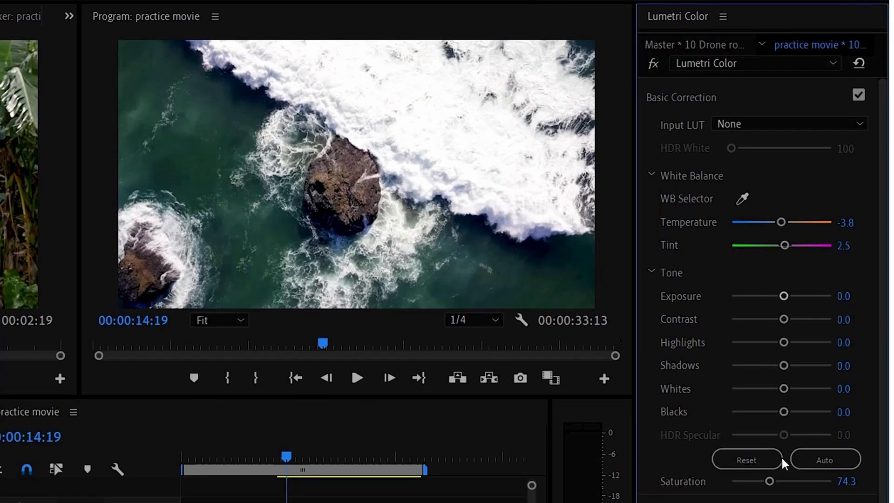
click(820, 460)
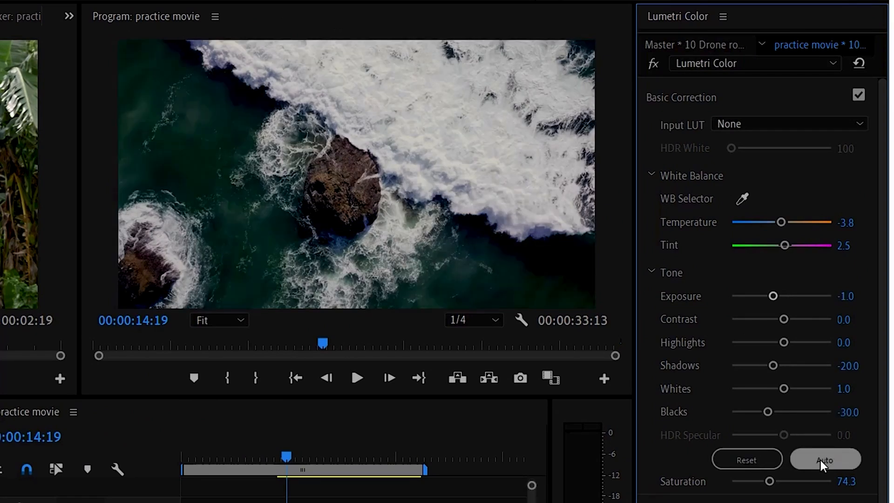
Compare the drone rock clip with Basic Correction off and on, and reset its tone settings.
click(857, 96)
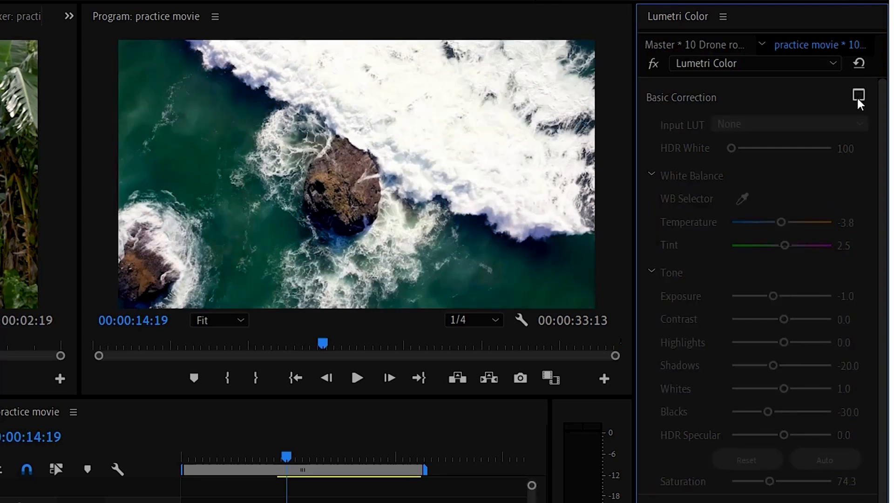
click(857, 96)
click(856, 97)
click(856, 97)
click(856, 96)
click(857, 96)
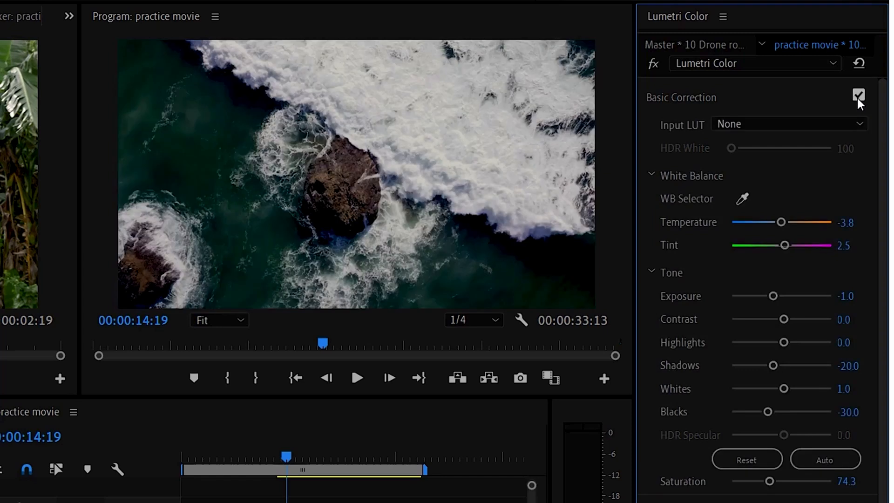
click(755, 463)
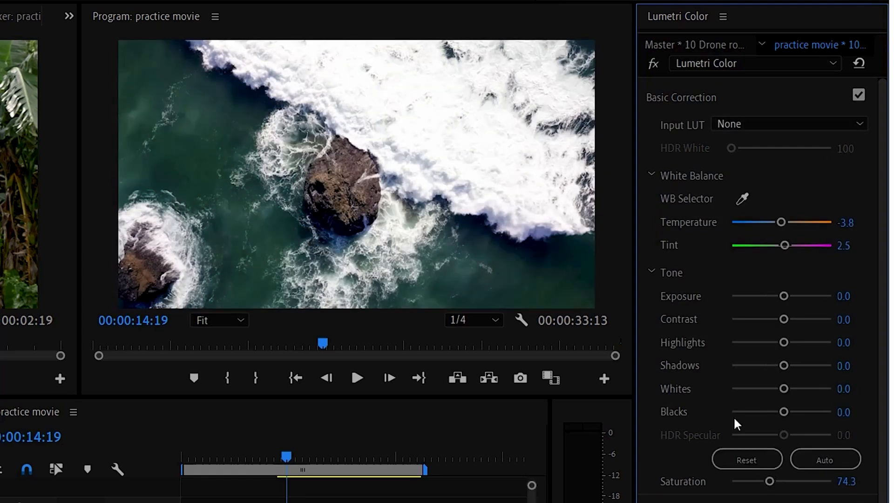
Sample the white balance from the drone clip's image, and shift Temperature to 9.7 and Tint to -11.5.
click(742, 200)
click(458, 129)
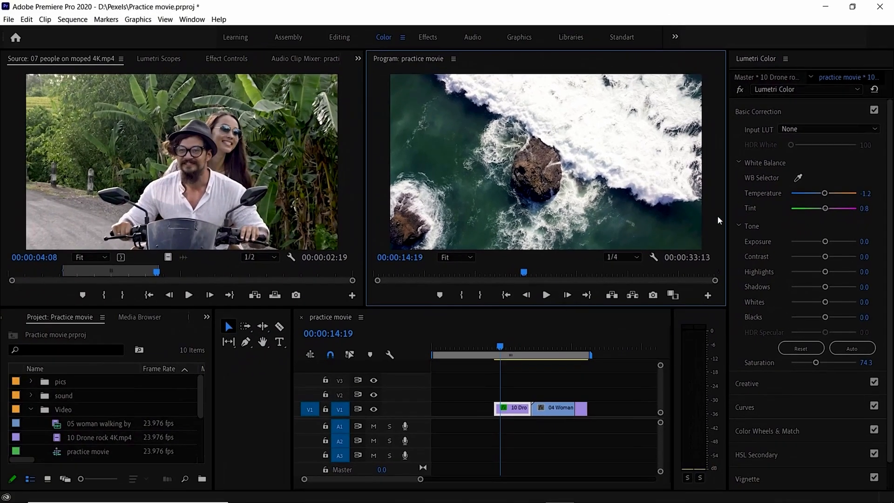
drag(824, 196, 816, 214)
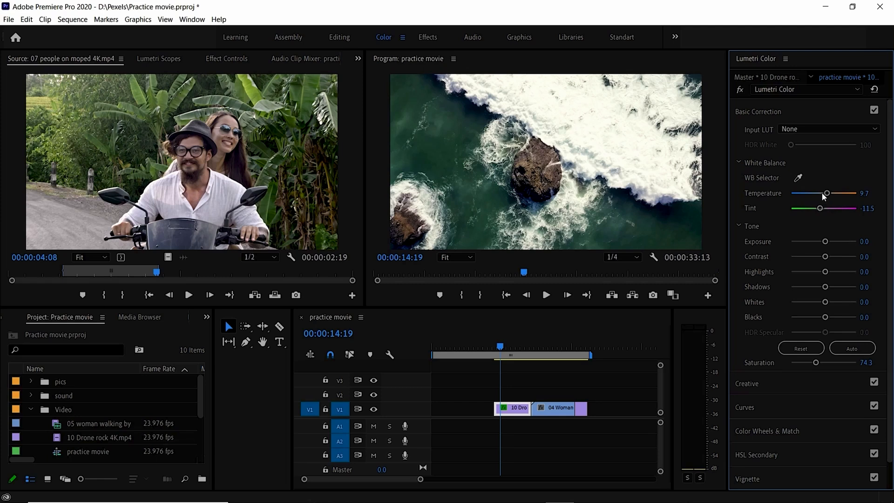
Reset the drone rock clip's Temperature and Tint to 0.0.
double_click(820, 193)
double_click(822, 208)
click(676, 198)
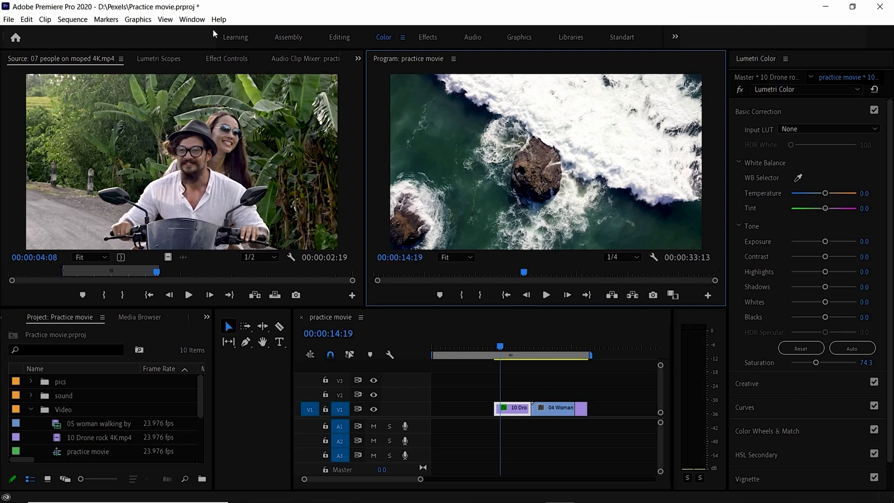
Display the Lumetri Scopes to examine the drone rock clip's waveform beside its image.
click(191, 19)
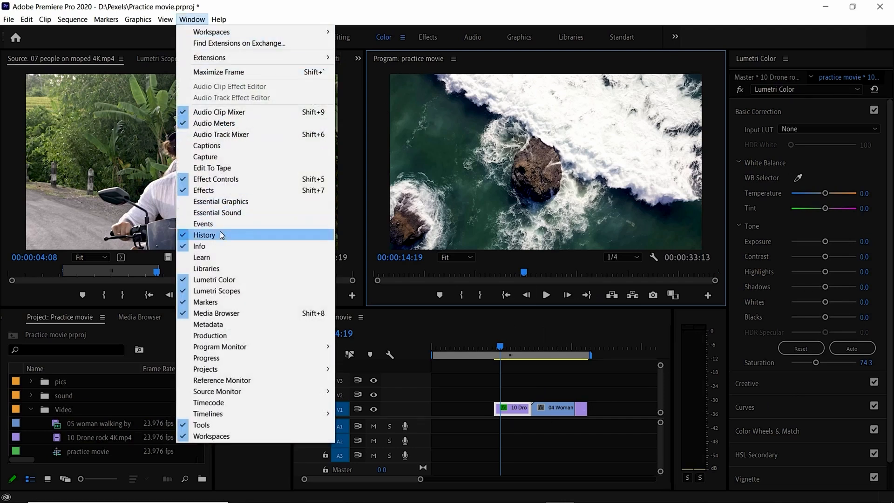
click(226, 291)
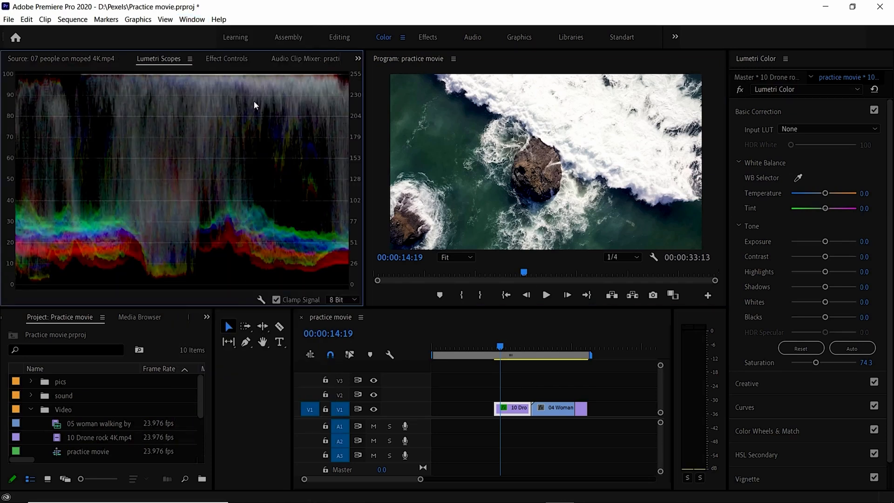
click(518, 179)
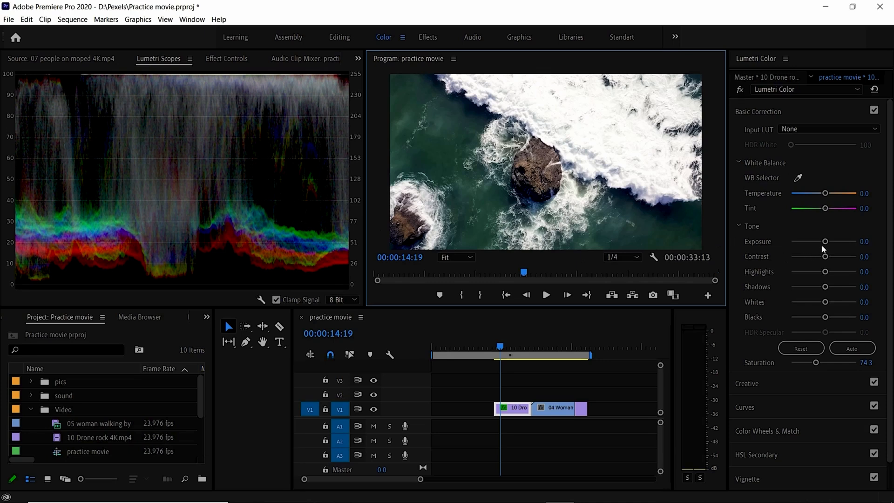
Lower the drone rock clip's Exposure to -0.3 and its Blacks to -0.9.
drag(825, 244, 817, 246)
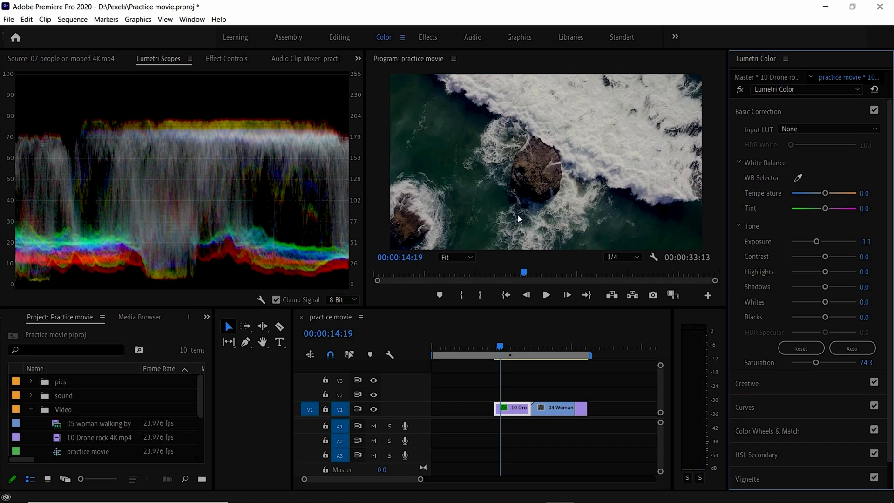
click(581, 205)
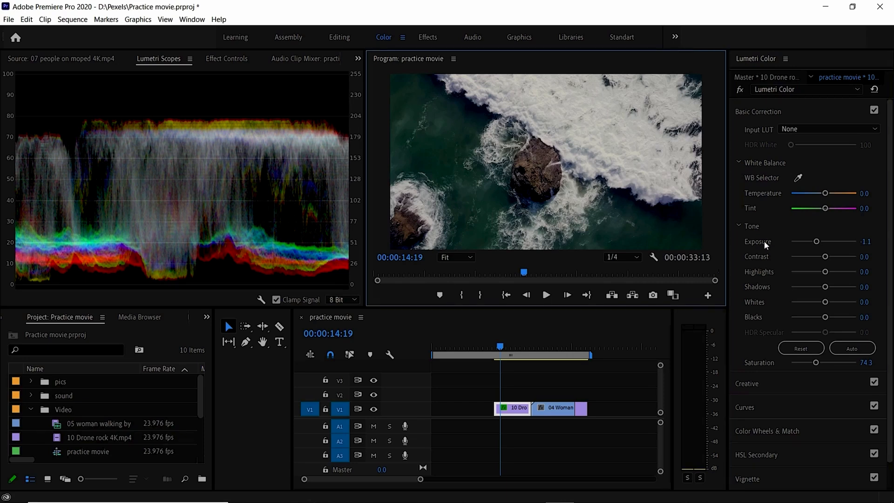
click(816, 242)
drag(816, 241, 820, 243)
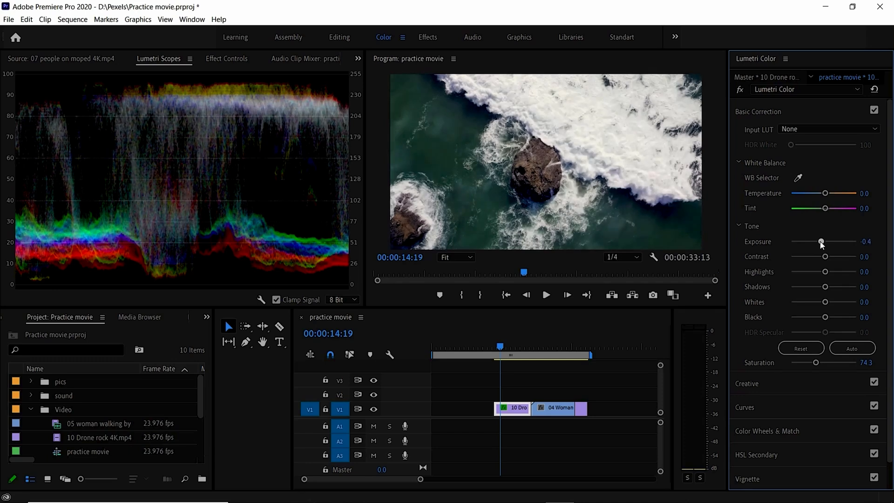
drag(822, 244, 822, 246)
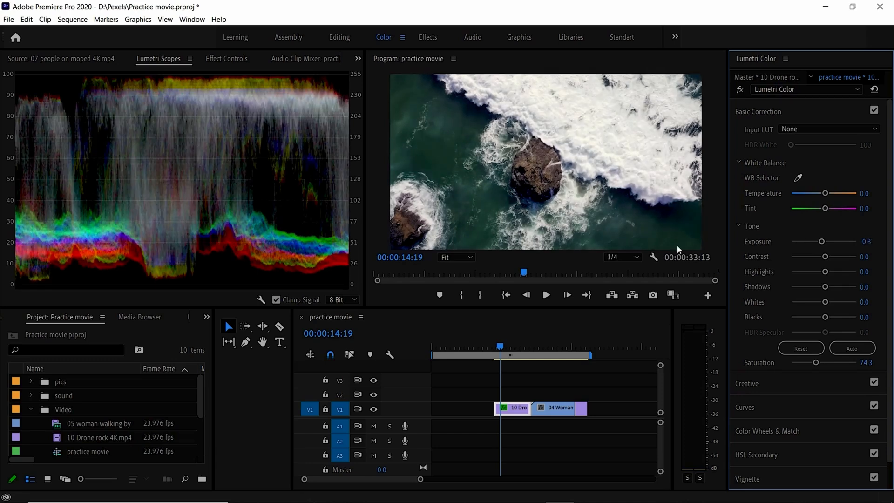
mouse_move(827, 318)
mouse_down()
mouse_move(818, 317)
mouse_move(883, 320)
mouse_move(786, 322)
mouse_move(823, 321)
mouse_up()
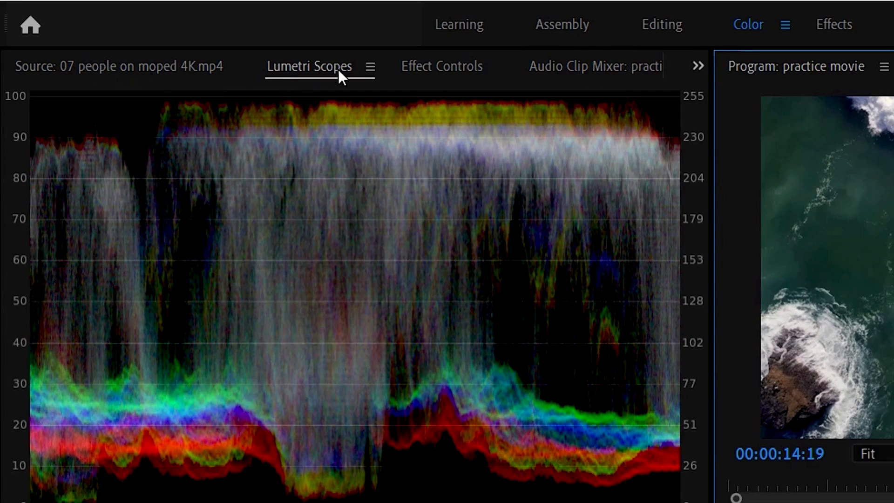
Close the Lumetri Scopes, bring back the source clip view, and reselect the drone rock clip in the timeline.
click(370, 67)
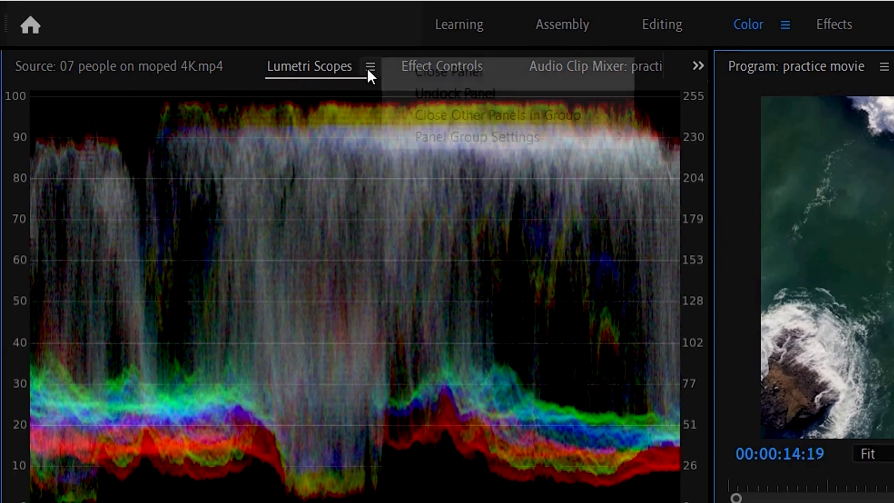
click(416, 69)
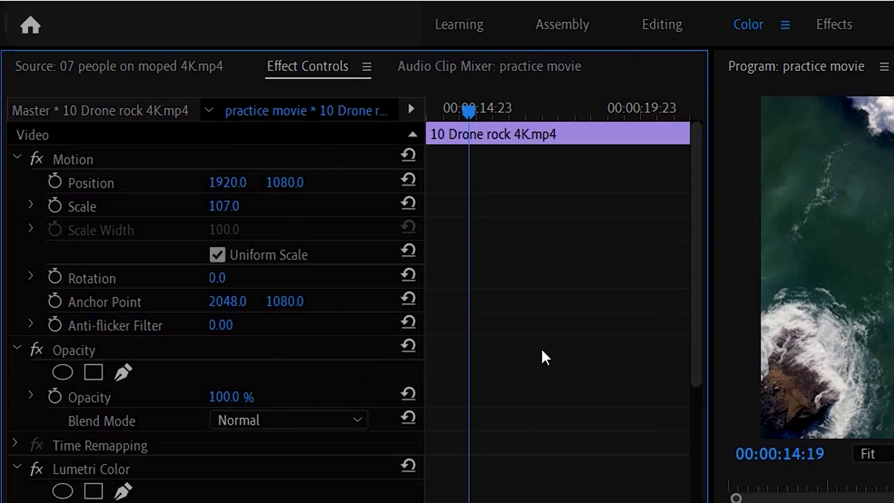
click(40, 69)
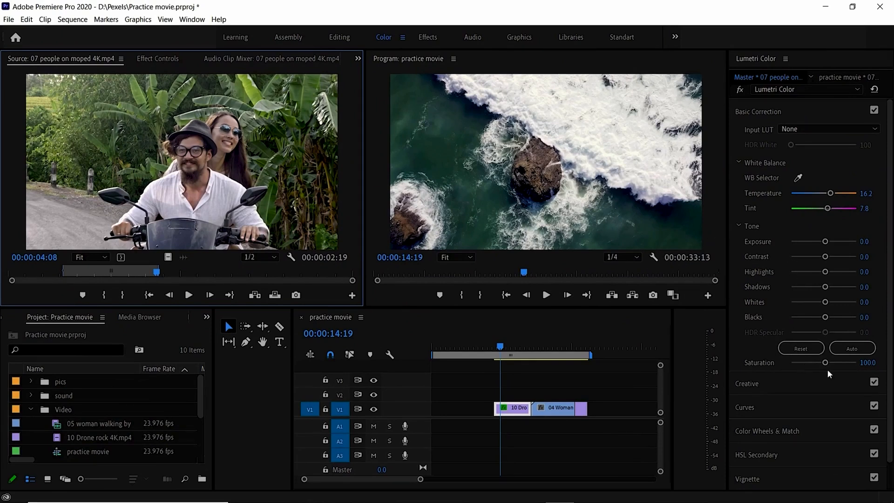
click(633, 214)
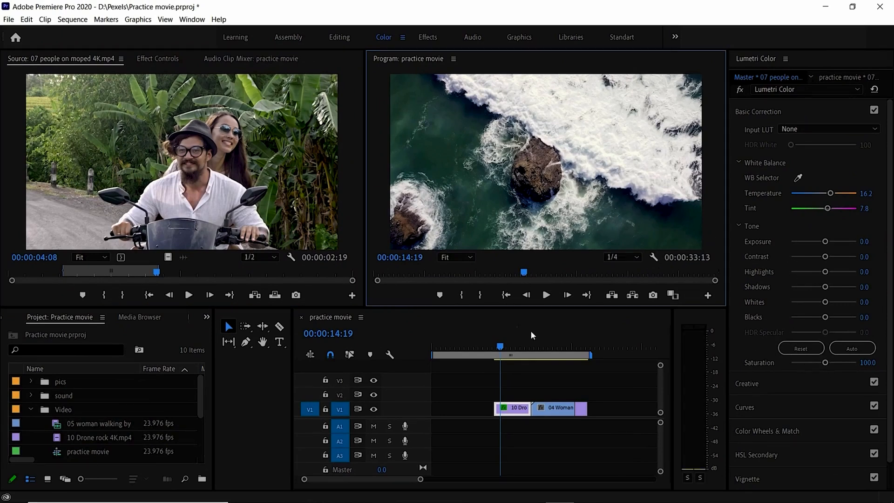
click(512, 409)
click(554, 219)
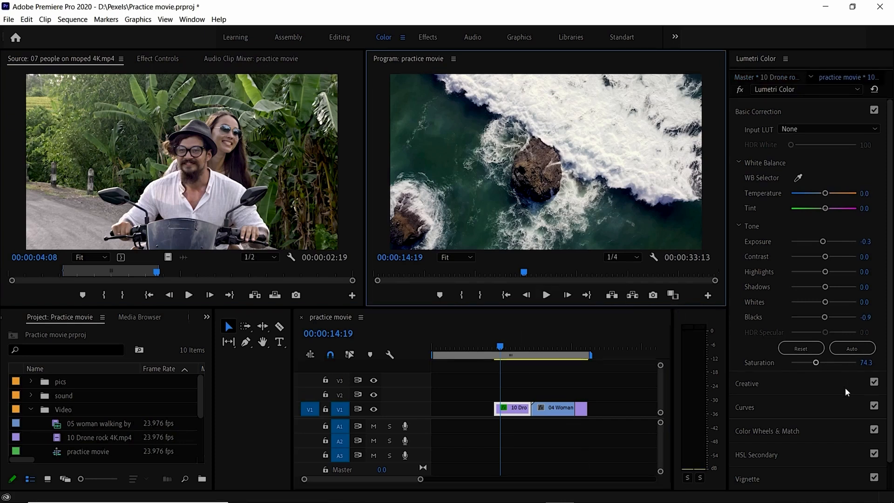
Try the drone clip's Saturation at 5.3, reset it, and set it to 90.3.
drag(816, 363, 791, 365)
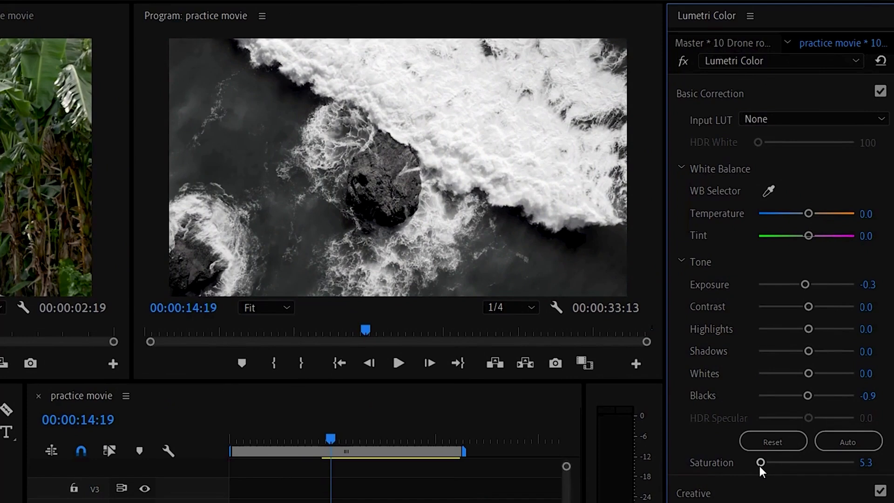
double_click(794, 462)
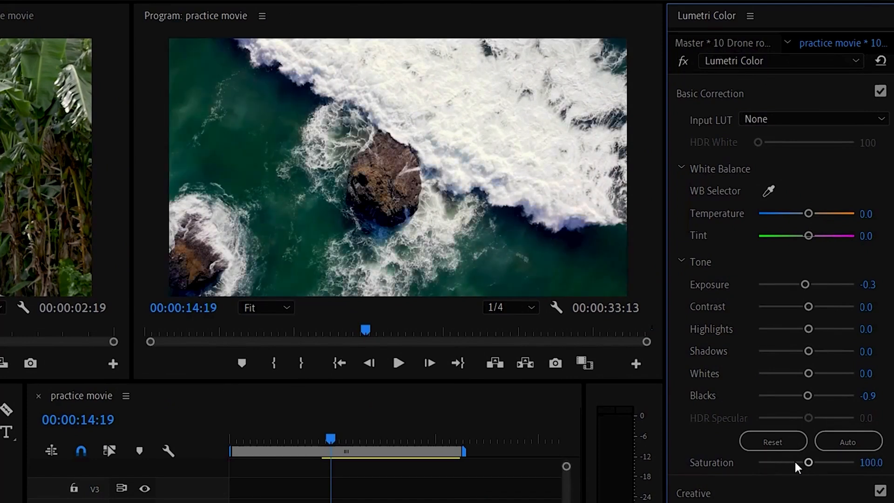
drag(806, 463, 800, 459)
Try Contrast at 43.4 and Highlights at 15.0 on the drone clip, and settle on Contrast 0.9 and Highlights -59.3.
drag(807, 306, 812, 332)
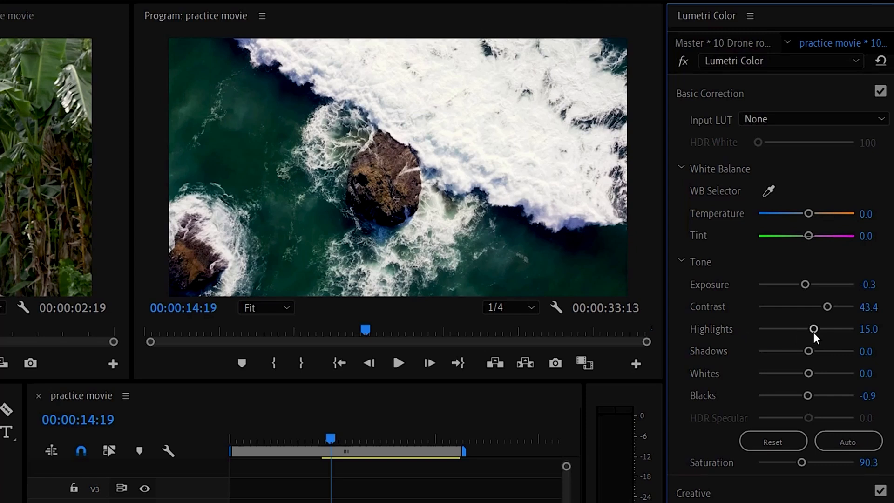
drag(814, 332, 777, 334)
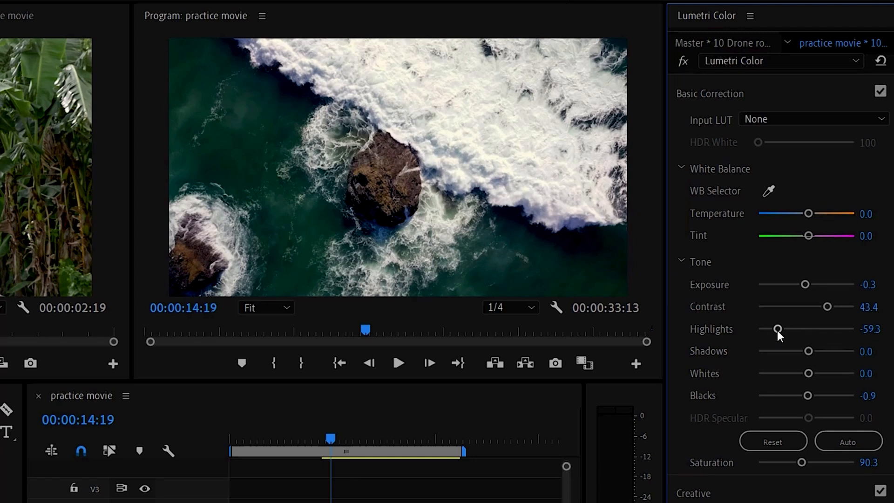
drag(827, 305, 805, 308)
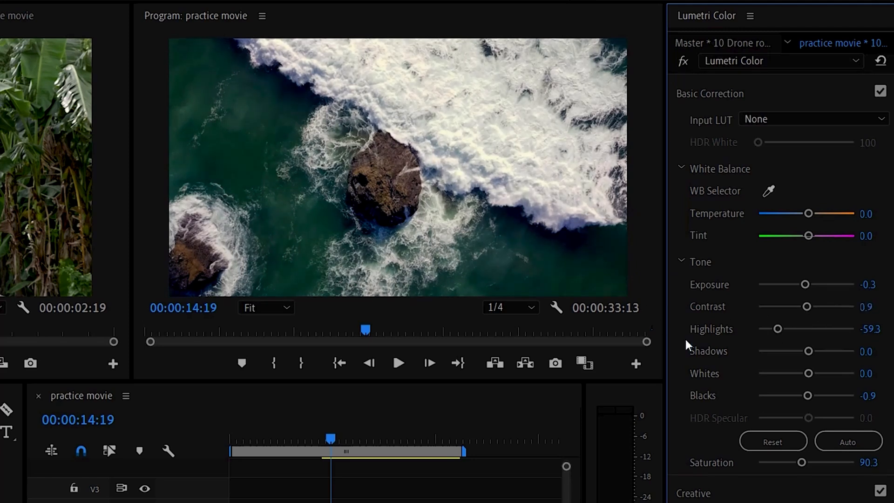
Try raising the drone clip's Shadows to 55.8 and lowering them below zero, and reset Shadows to 0.0.
drag(809, 353, 832, 356)
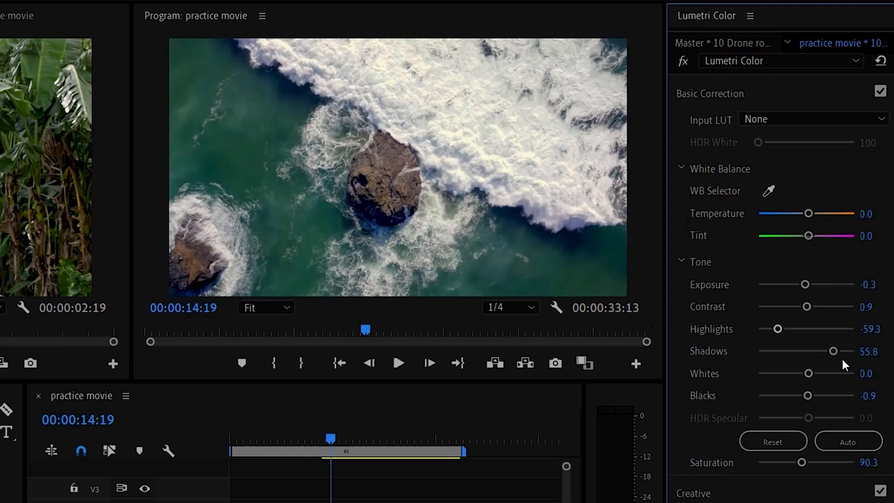
drag(834, 352, 776, 354)
double_click(806, 353)
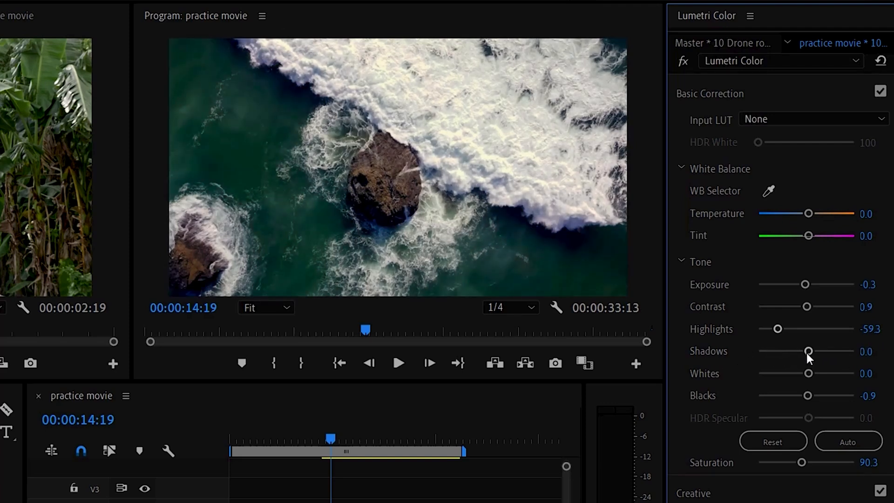
Try the drone clip's Whites at -100.0, set them to -9.7, and play back the clip to check the correction.
drag(808, 373, 750, 373)
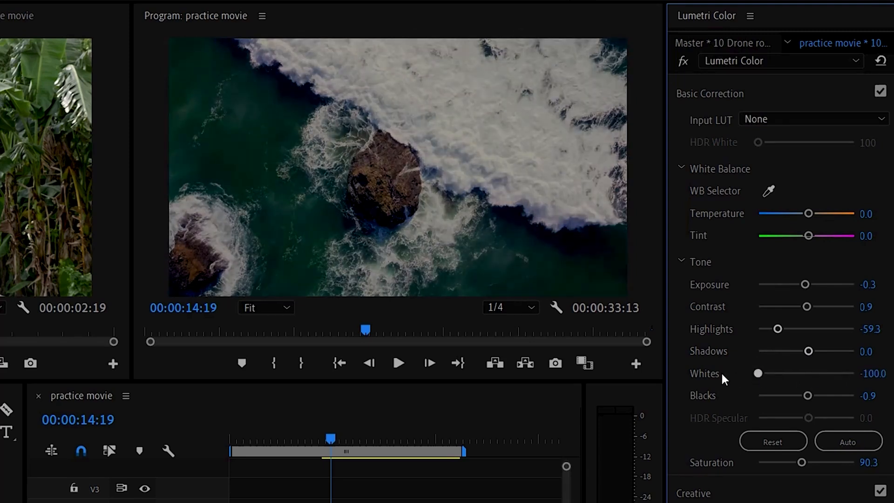
drag(756, 374, 801, 376)
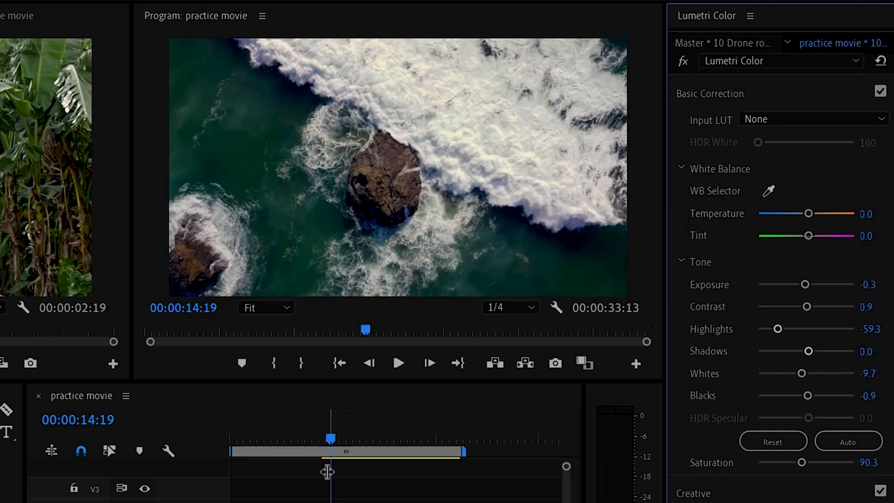
click(399, 363)
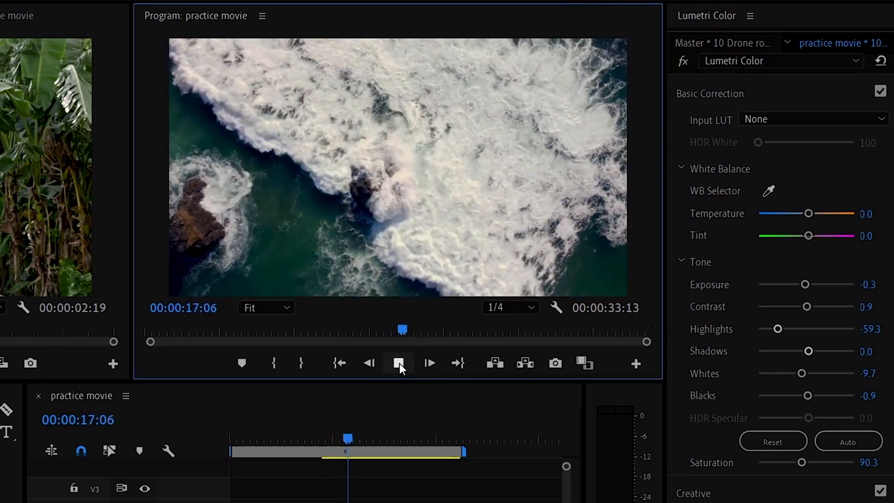
click(399, 363)
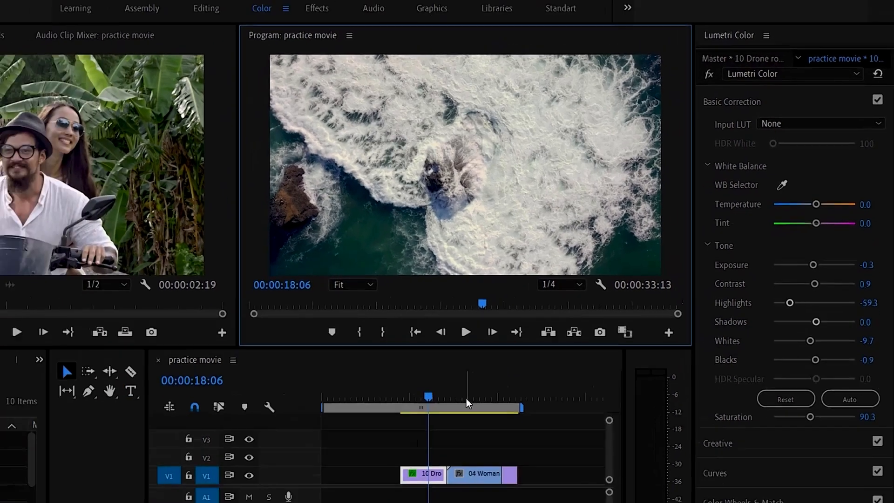
Apply the automatic tone correction to the 04 Woman beach clip, and slightly adjust its Exposure and Temperature.
click(398, 438)
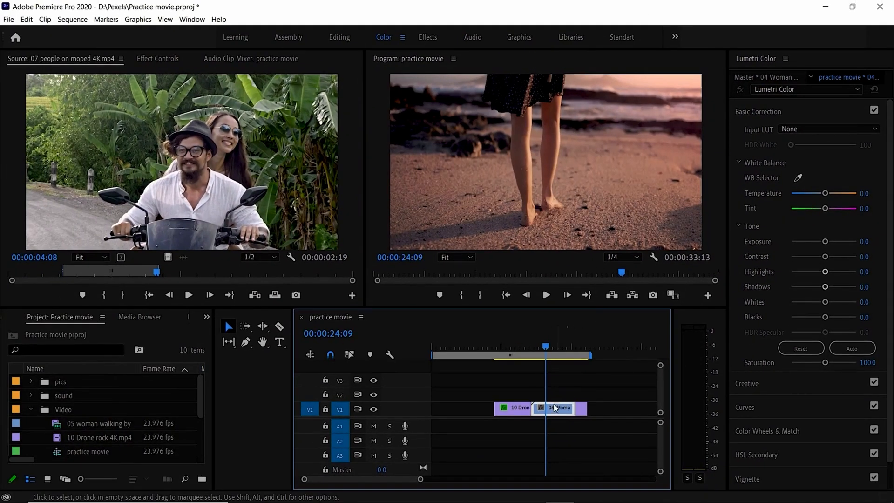
click(600, 201)
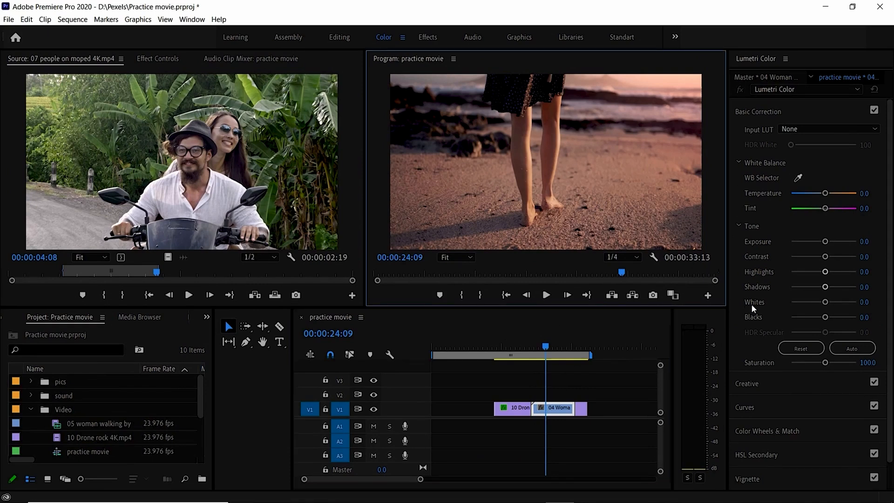
click(851, 349)
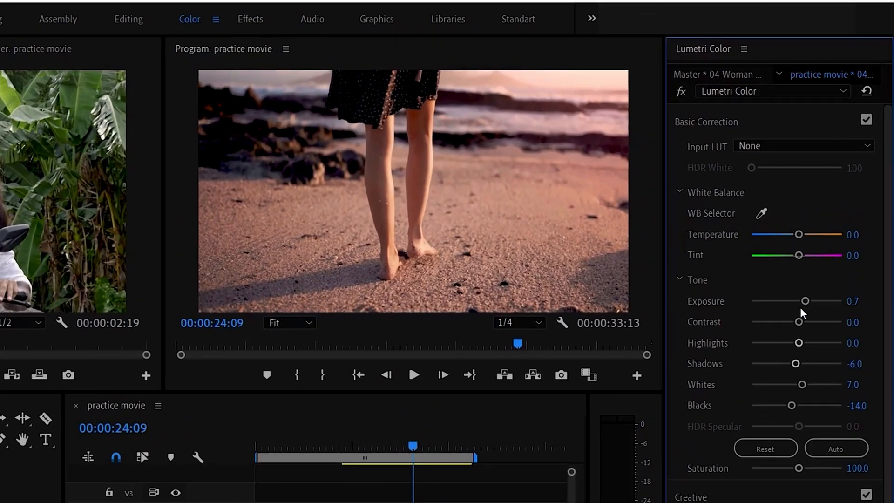
drag(805, 302, 803, 301)
mouse_move(799, 234)
mouse_down()
mouse_move(819, 234)
mouse_move(764, 234)
mouse_move(809, 235)
mouse_move(800, 236)
mouse_up()
Sample the moped clip's white balance from the man's white shirt, and apply the automatic tone correction.
click(464, 456)
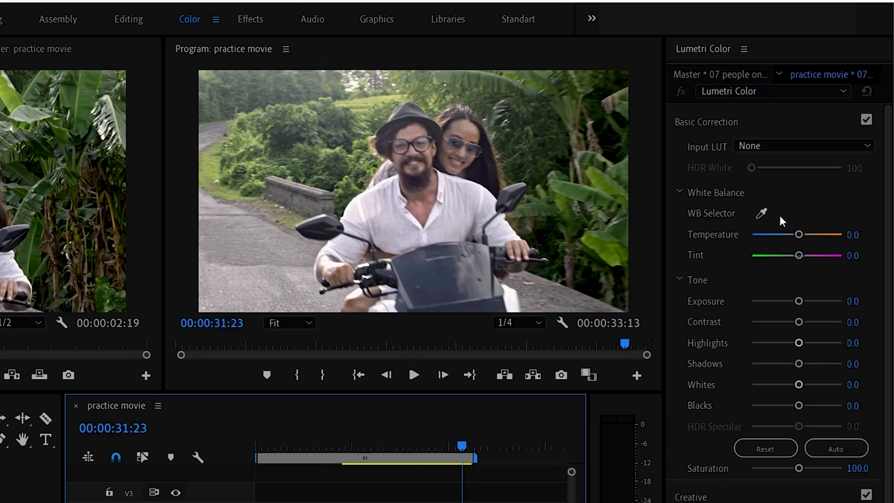
click(762, 212)
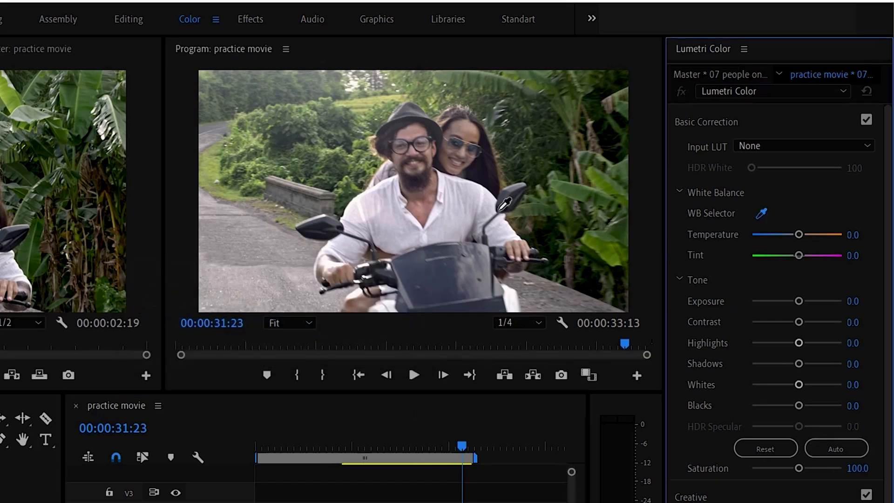
click(468, 200)
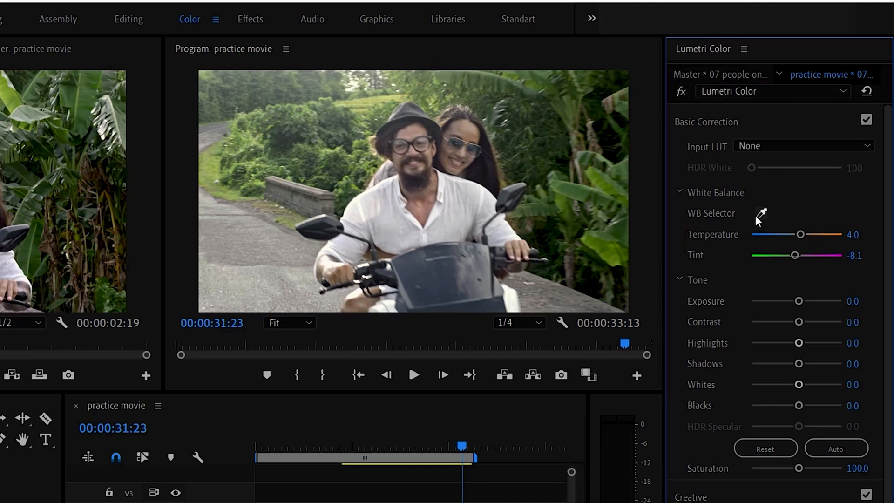
click(828, 446)
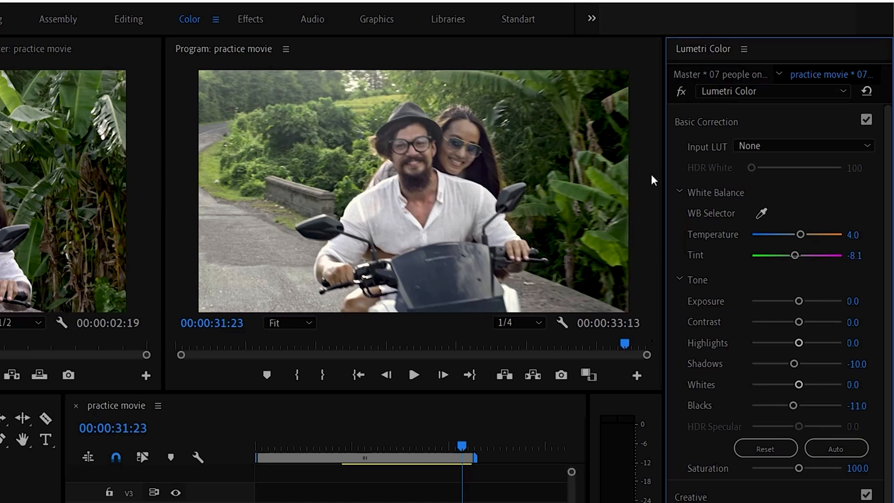
Compare the moped clip with Basic Correction switched off and on.
click(865, 121)
click(865, 121)
click(865, 121)
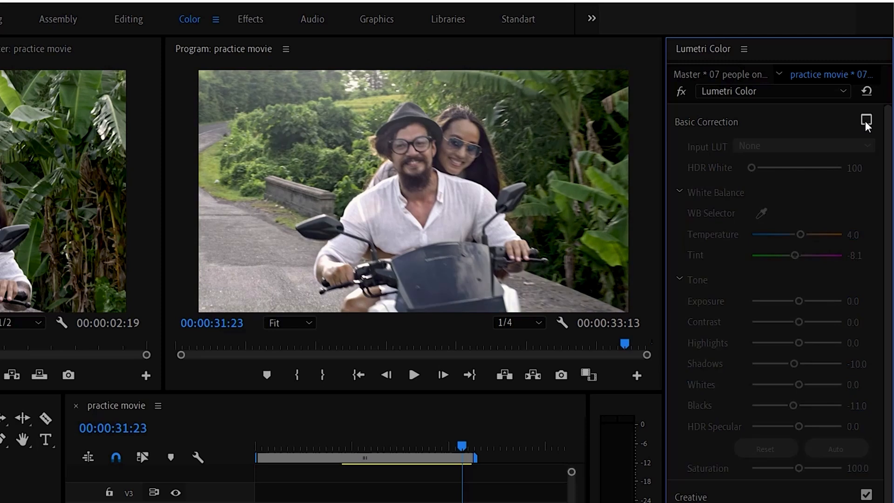
click(865, 121)
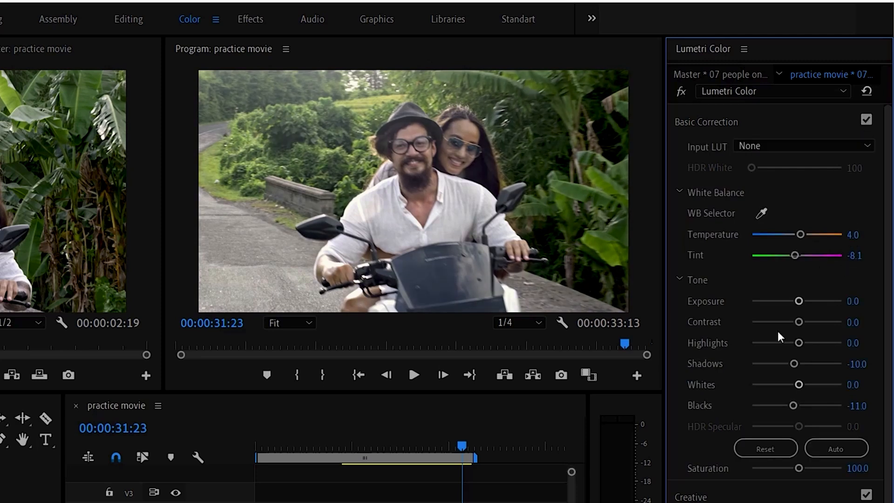
Set the moped clip's Saturation to 116.8 and Contrast to 22.1, and compare the result with Basic Correction off and on.
drag(794, 469, 803, 468)
drag(796, 301, 795, 302)
drag(797, 324, 806, 323)
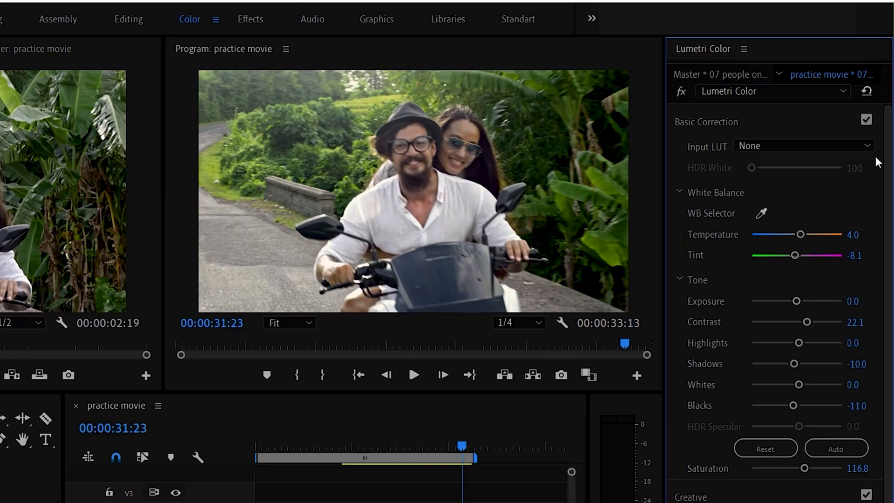
click(863, 119)
click(863, 118)
Move the playhead back to the drone rock clip and scrub through it to review the correction.
click(341, 459)
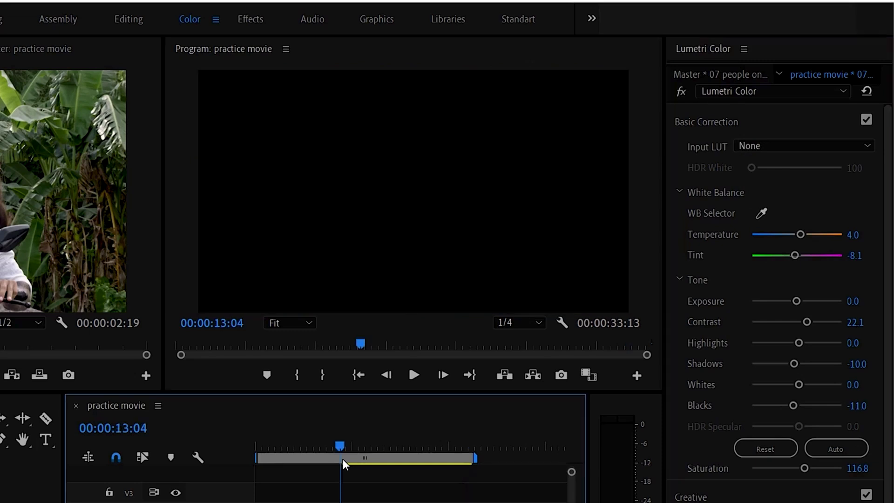
mouse_move(363, 448)
mouse_down()
mouse_move(462, 454)
mouse_move(367, 454)
mouse_up()
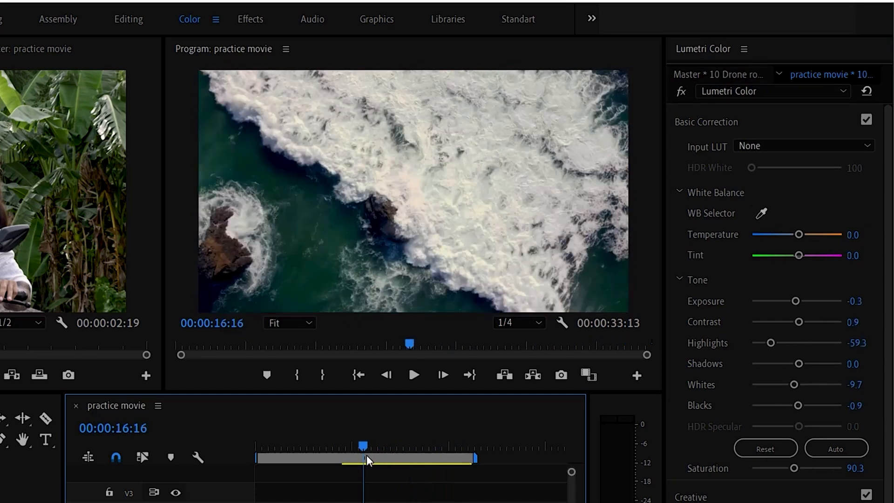